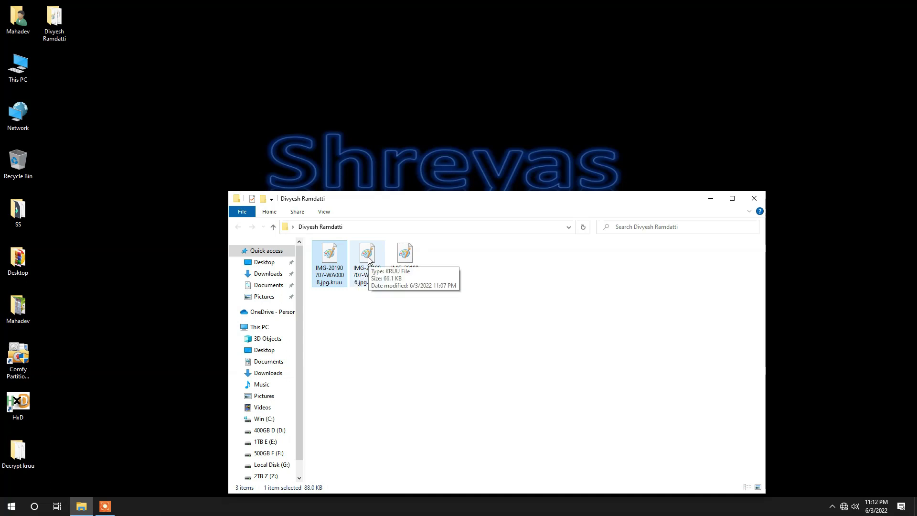
Look through the three .kruu image files and check the properties of IMG-20190707-WA0016.jpg.kruu.
key("Right")
key("Right")
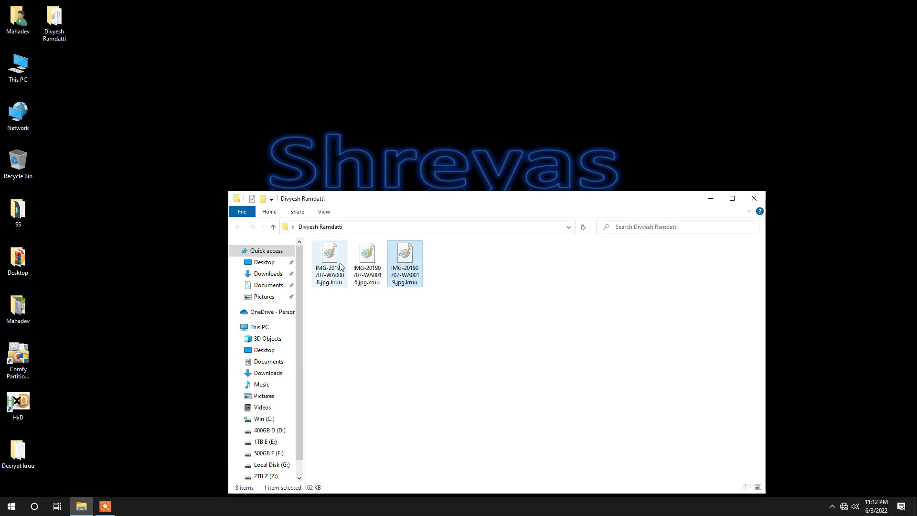
left_click(336, 263)
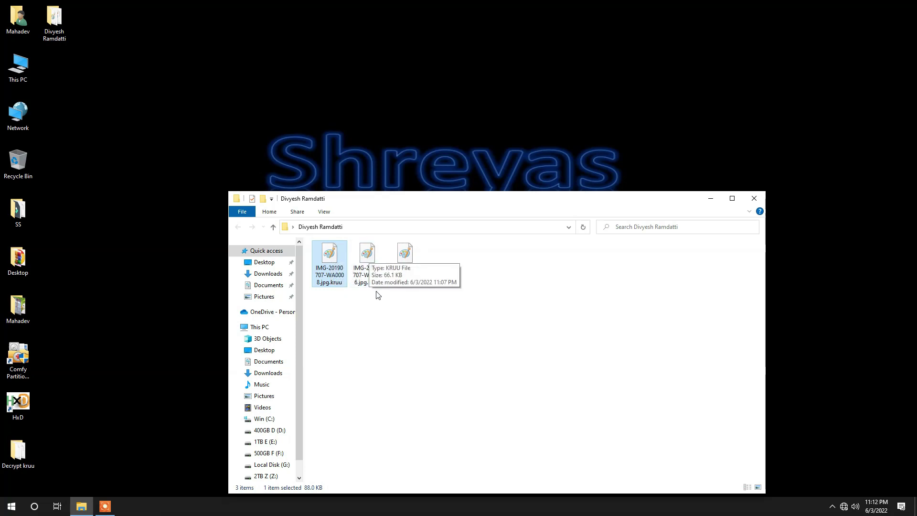
right_click(371, 256)
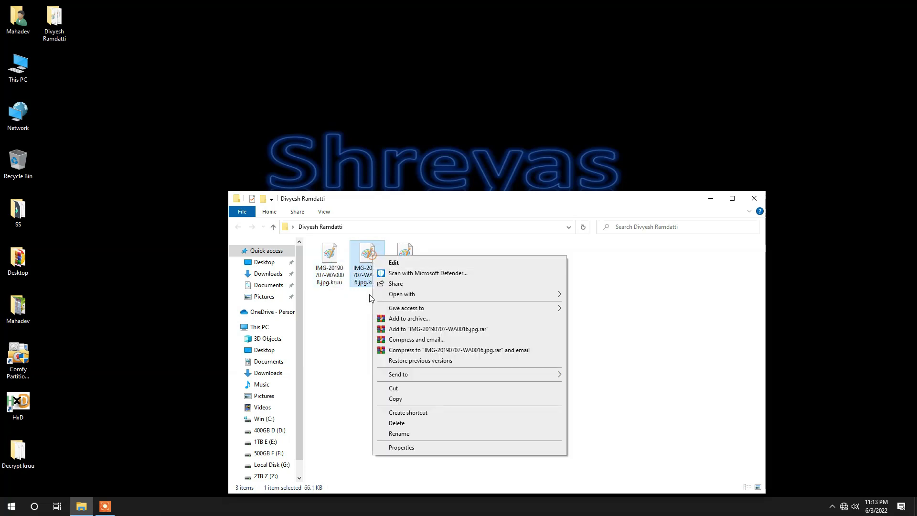
left_click(418, 445)
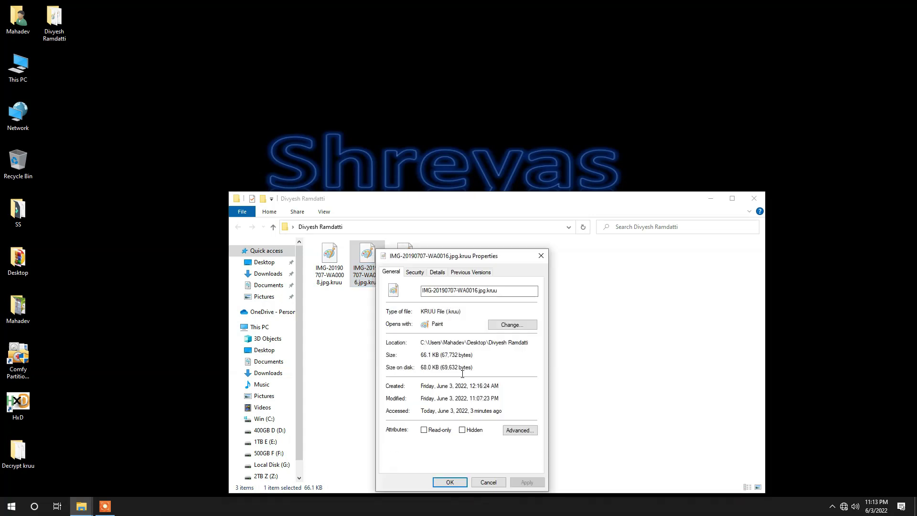
key("Escape")
Try opening IMG-20190707-WA0008.jpg.kruu and IMG-20190707-WA0019.jpg.kruu in Paint, dismissing each message.
key("Left")
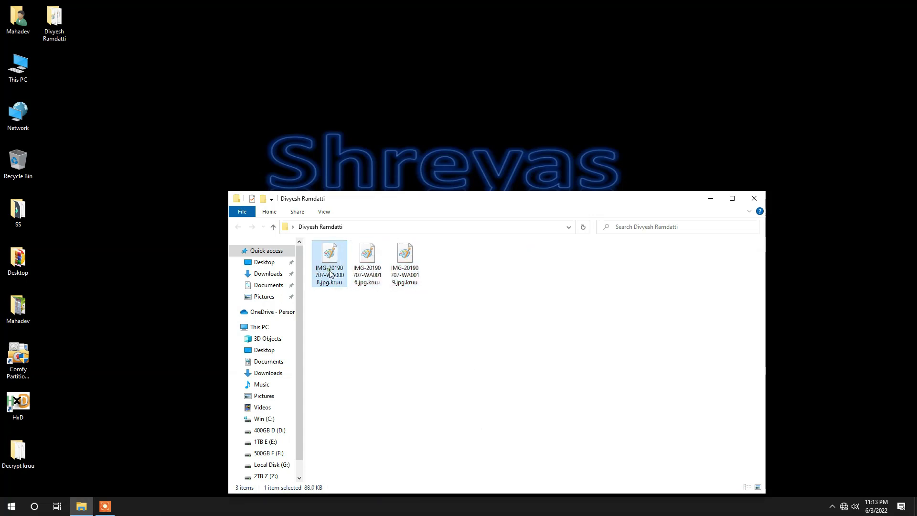
key("Return")
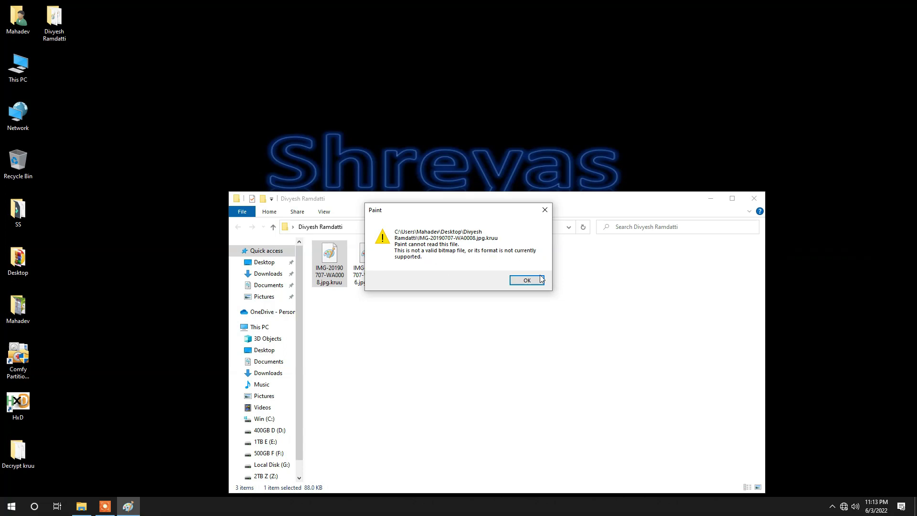
left_click(527, 280)
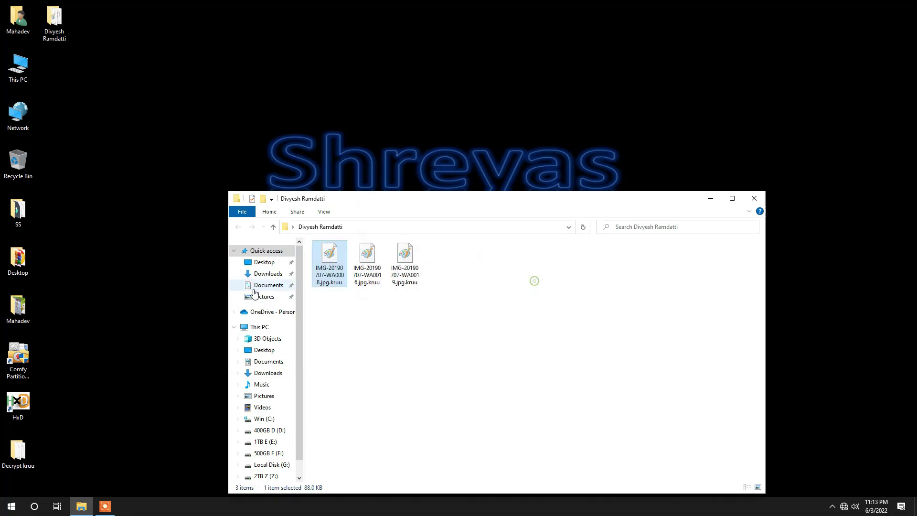
right_click(396, 271)
left_click(417, 277)
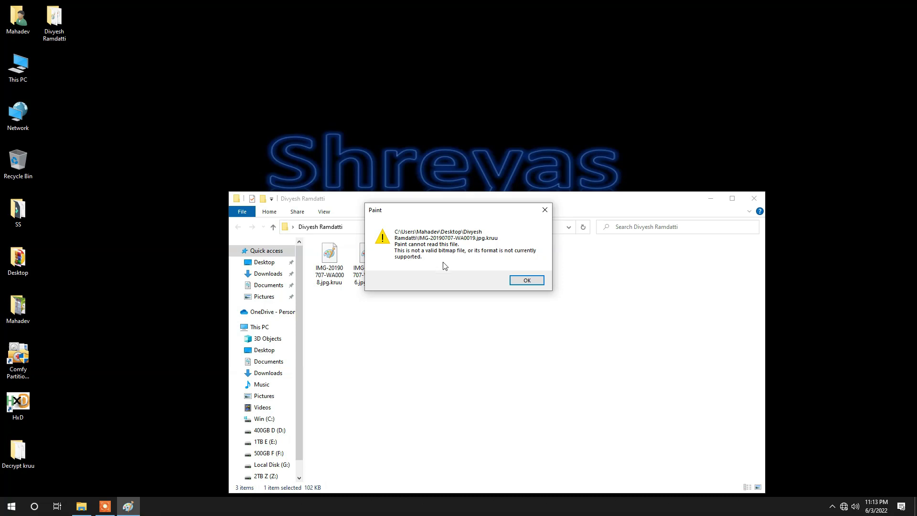
left_click(526, 280)
left_click(397, 324)
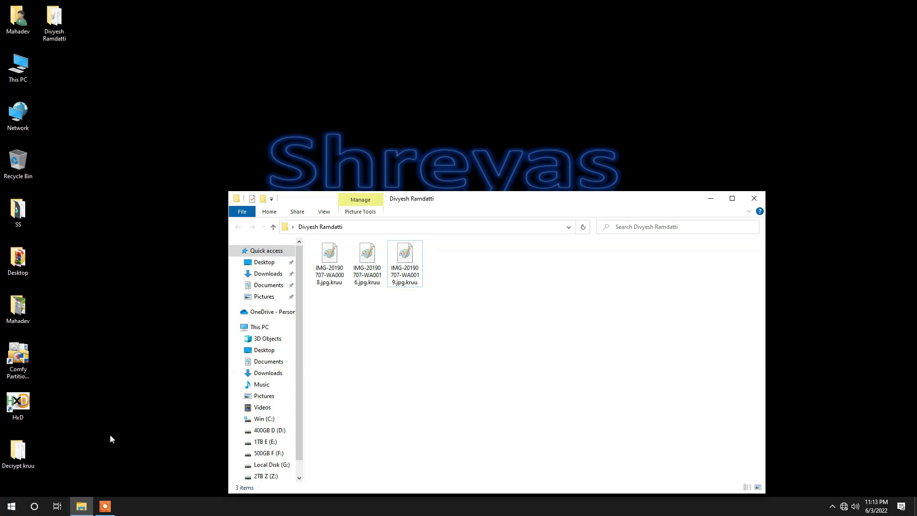
Copy kruu.jpg.decrypt from the desktop folder Decrypt kruu into the folder with the encrypted images, and close the source folder.
left_click(21, 447)
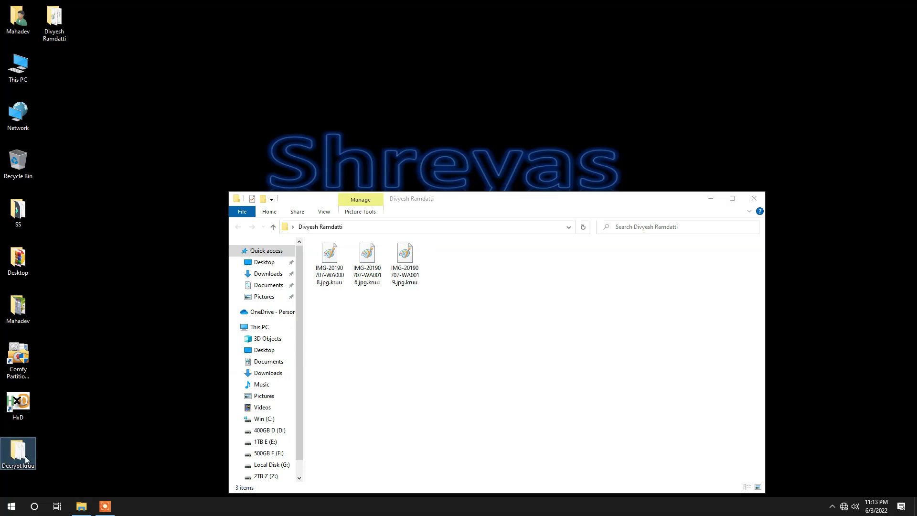
double_click(22, 448)
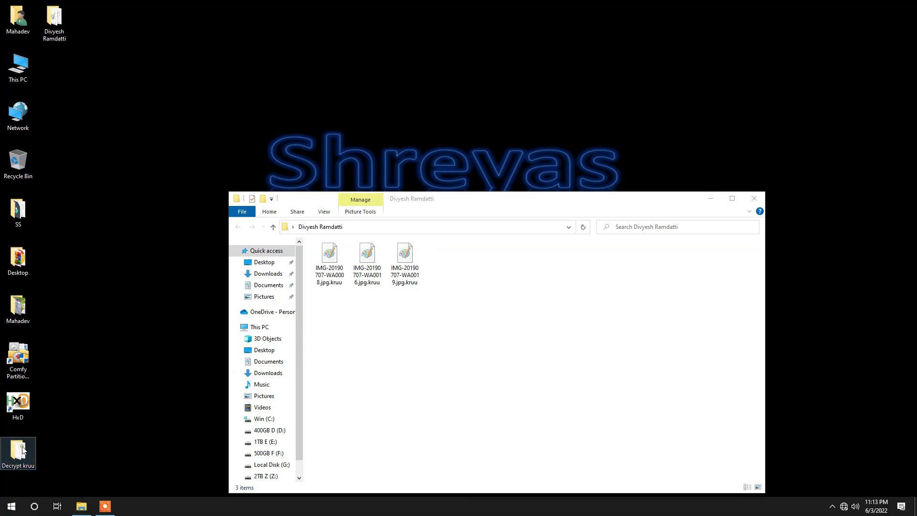
left_click_drag(435, 10, 706, 170)
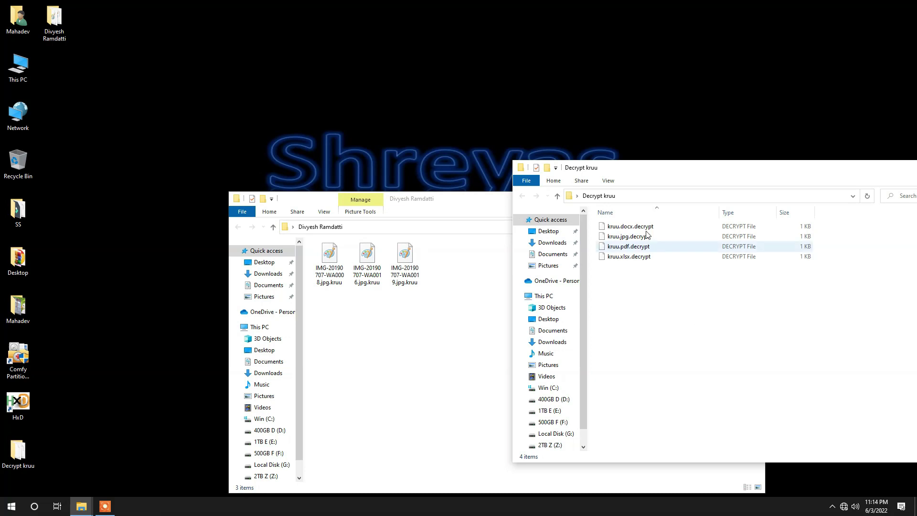
left_click(622, 240)
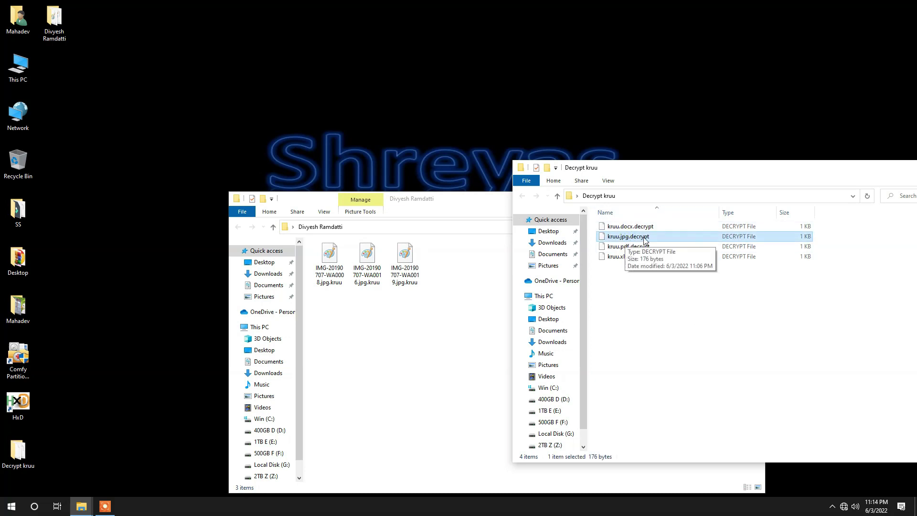
right_click(646, 239)
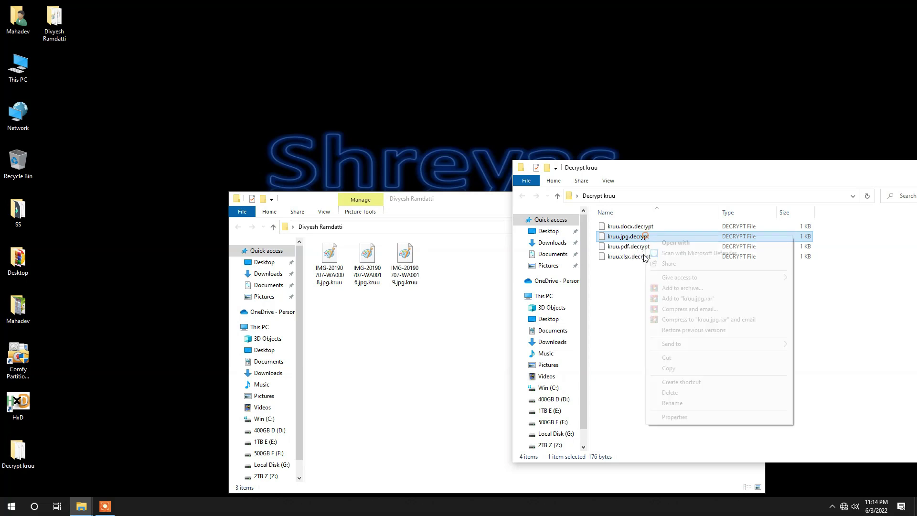
left_click(678, 371)
left_click(432, 345)
right_click(401, 314)
left_click(432, 395)
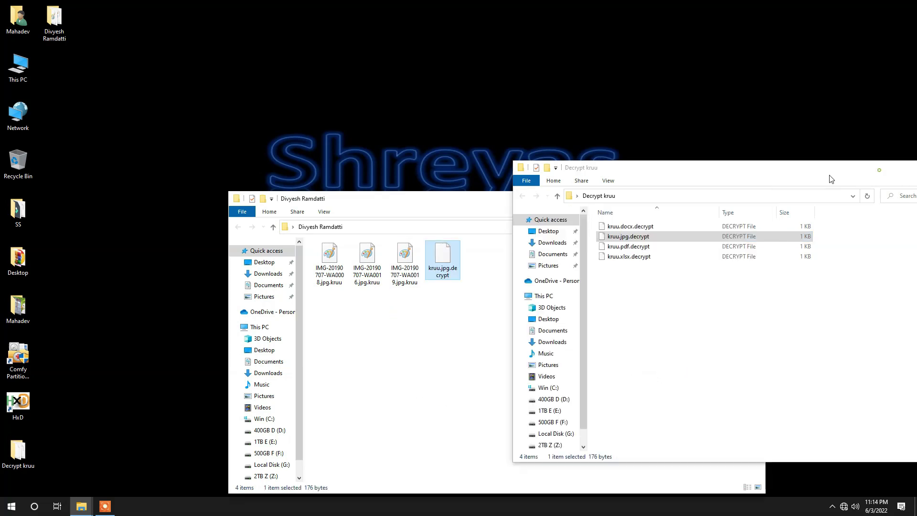
left_click_drag(880, 172, 767, 180)
left_click(903, 180)
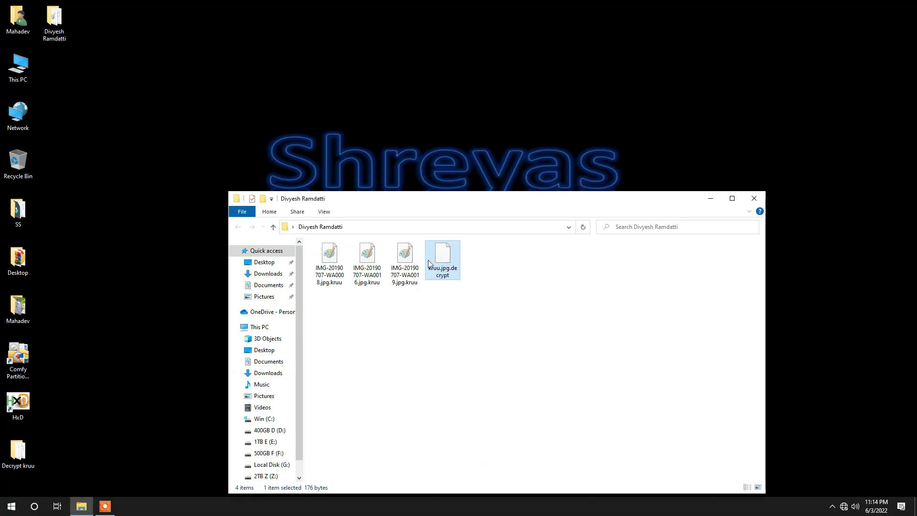
left_click(410, 261)
left_click(366, 260)
double_click(330, 260)
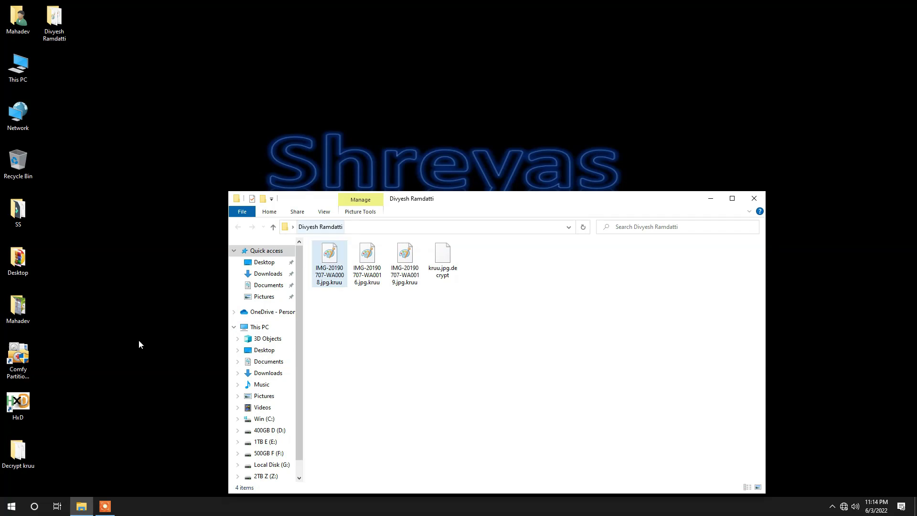
Launch HxD and load the three IMG-20190707 .jpg.kruu files into it.
left_click(18, 402)
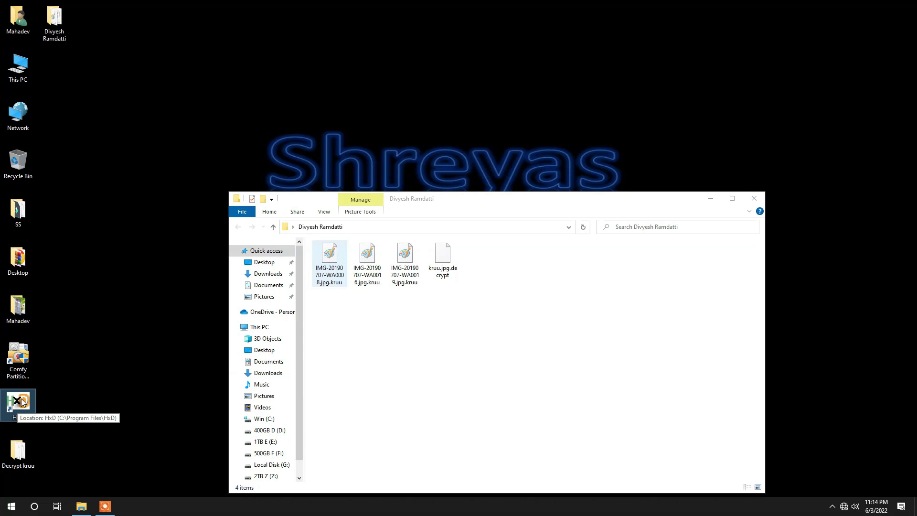
double_click(22, 401)
left_click_drag(405, 158, 633, 279)
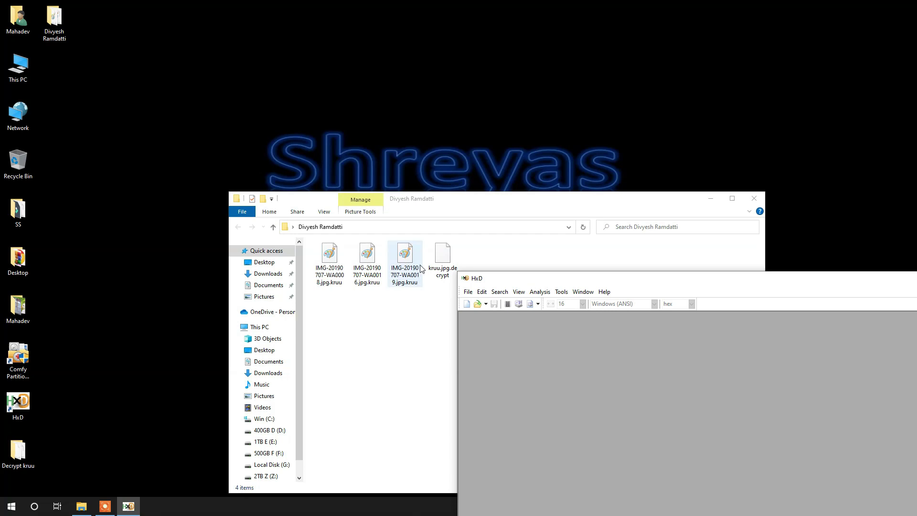
left_click_drag(410, 304, 299, 247)
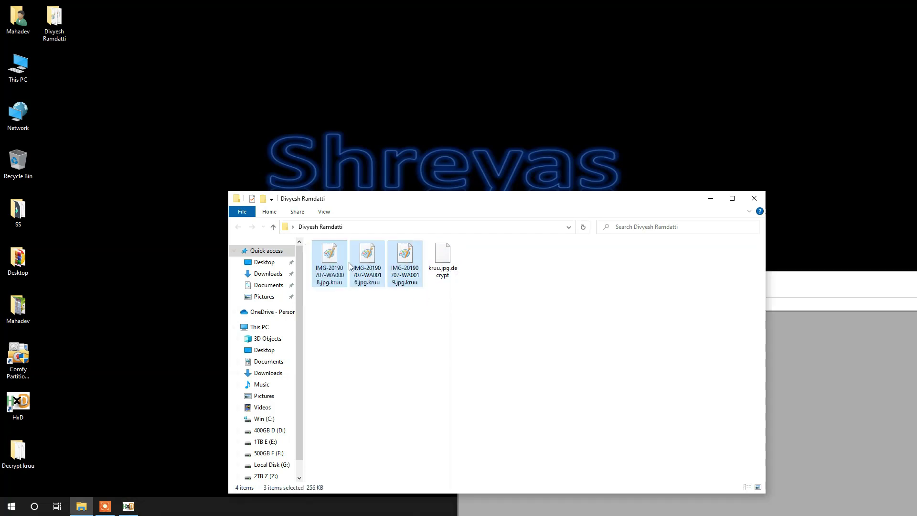
left_click_drag(349, 266, 844, 415)
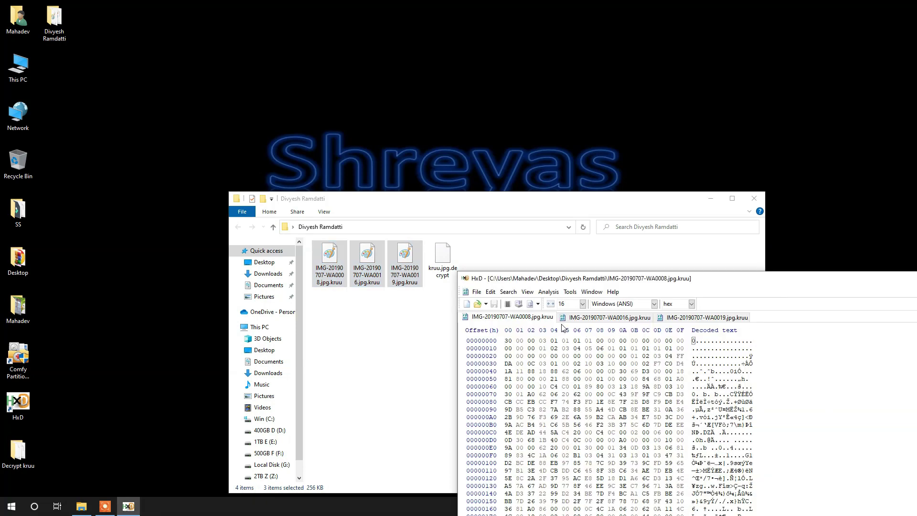
left_click_drag(634, 279, 481, 318)
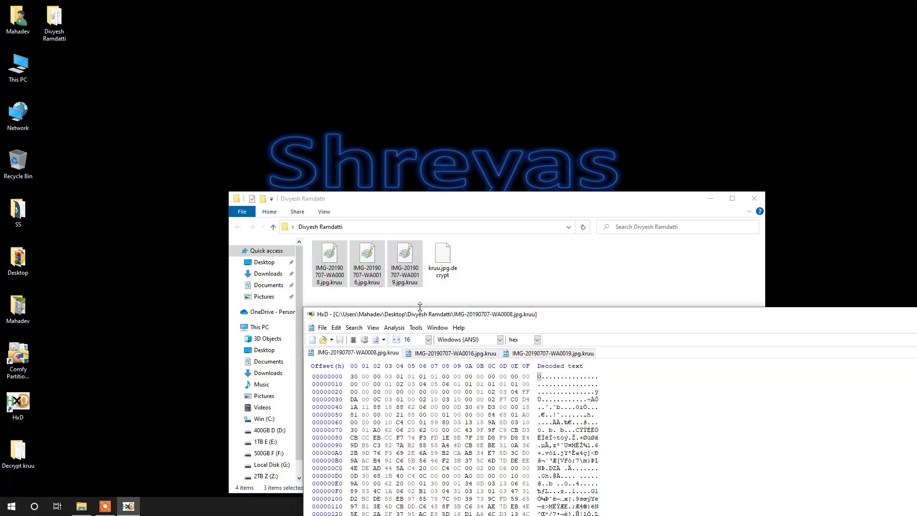
left_click_drag(426, 319, 247, 27)
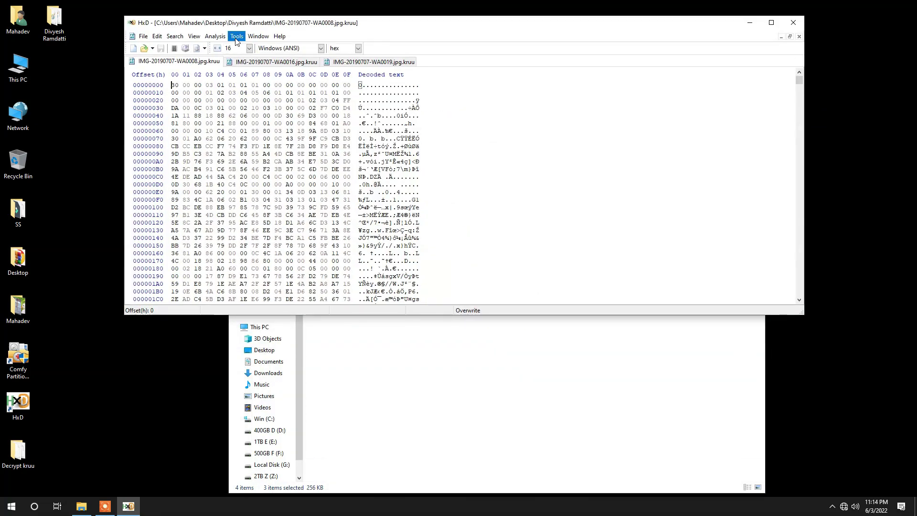
Start a file concatenation with kruu.jpg.decrypt first and IMG-20190707-WA0008.jpg.kruu second in the file list.
left_click(236, 37)
mouse_move(258, 82)
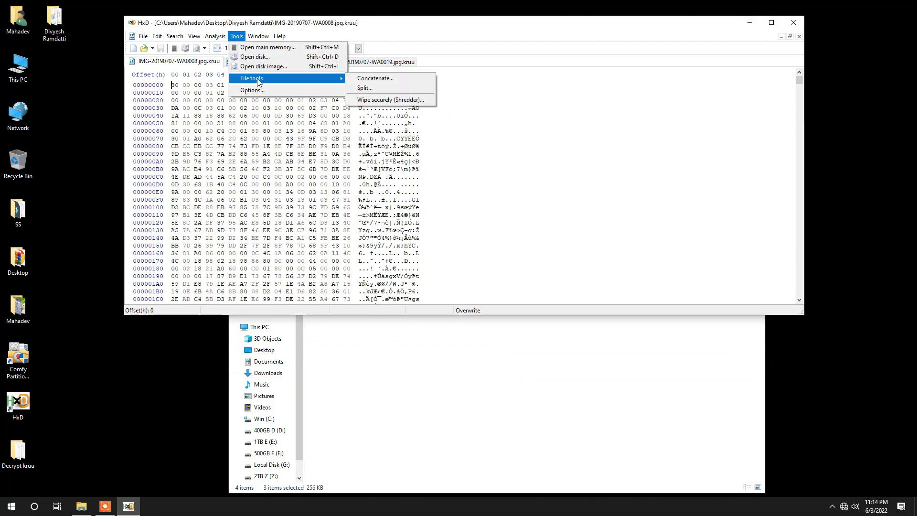
left_click(388, 80)
left_click(409, 273)
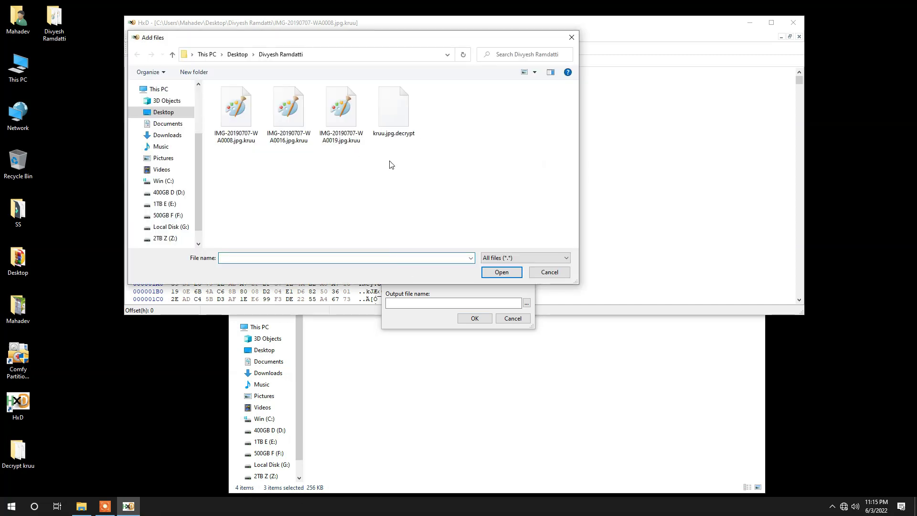
left_click(395, 117)
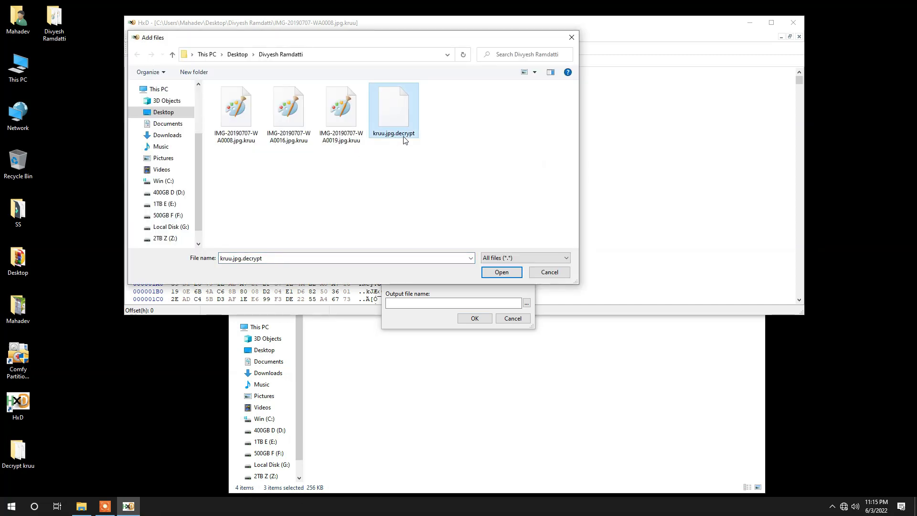
double_click(395, 112)
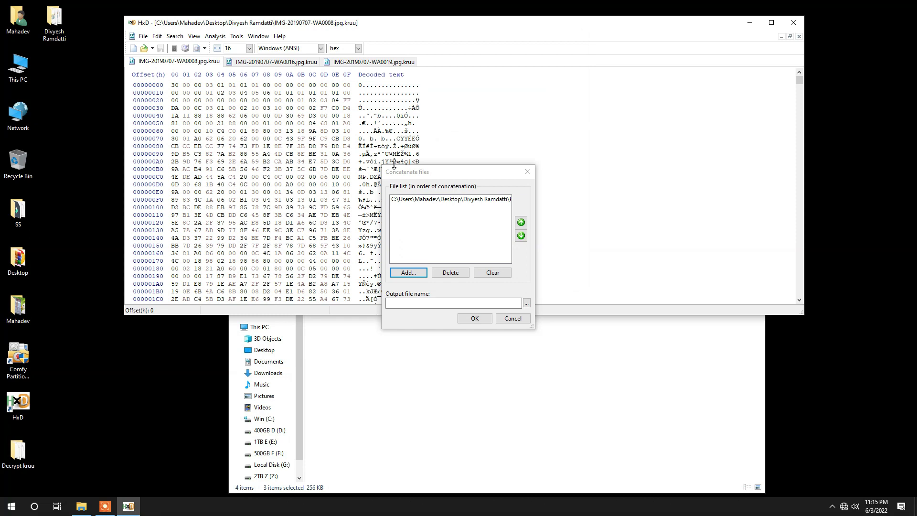
left_click(410, 273)
double_click(229, 112)
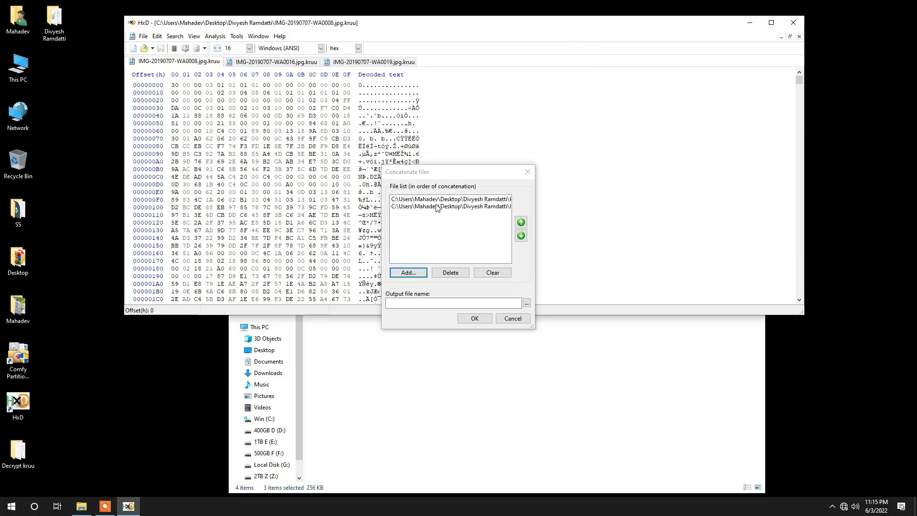
Set the concatenation output to 123.jpg in the encrypted images' folder, run it, and uncover the folder window.
left_click(526, 303)
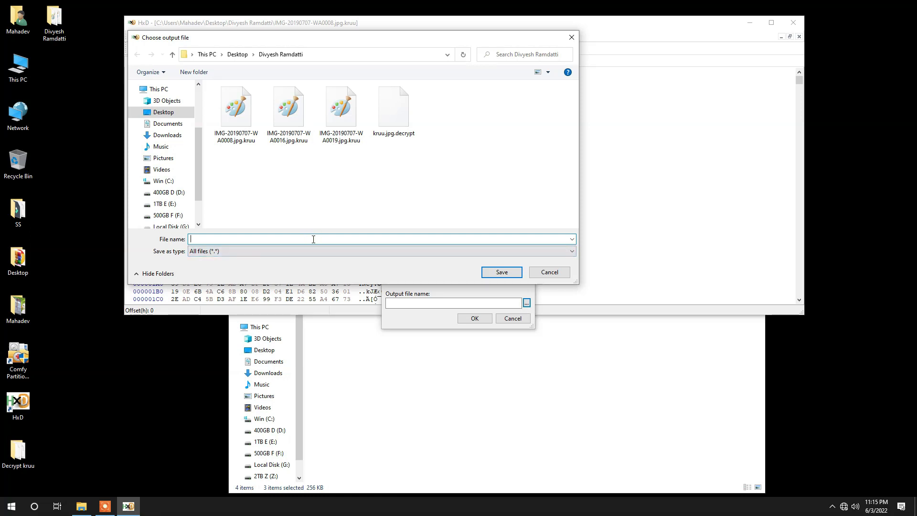
type("123.jpg")
left_click(502, 272)
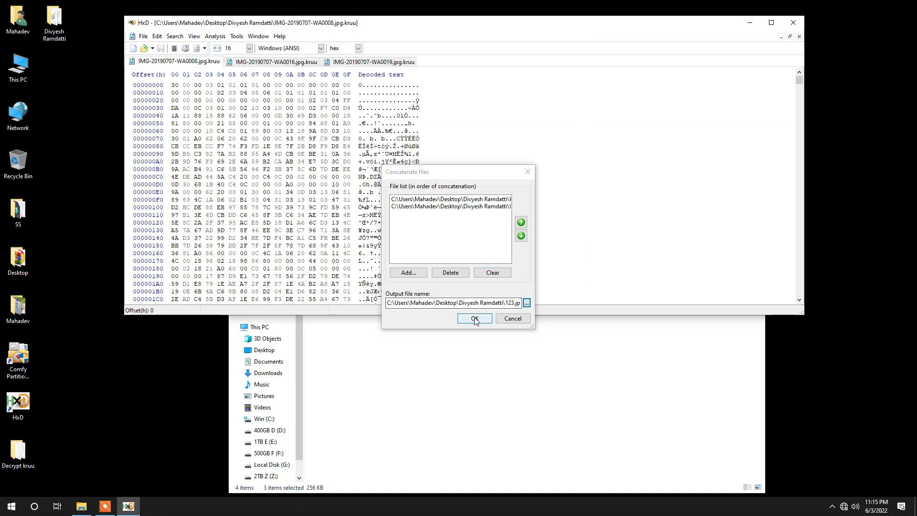
left_click(475, 318)
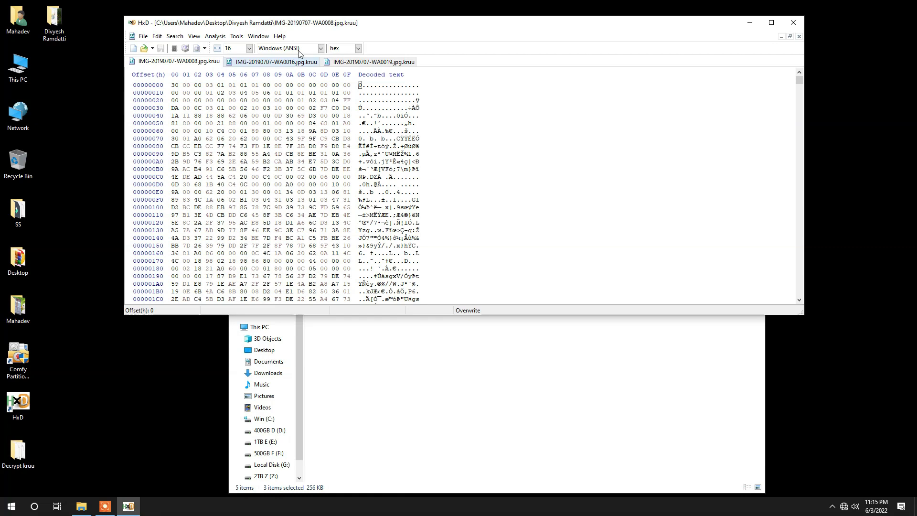
left_click_drag(375, 28, 438, 289)
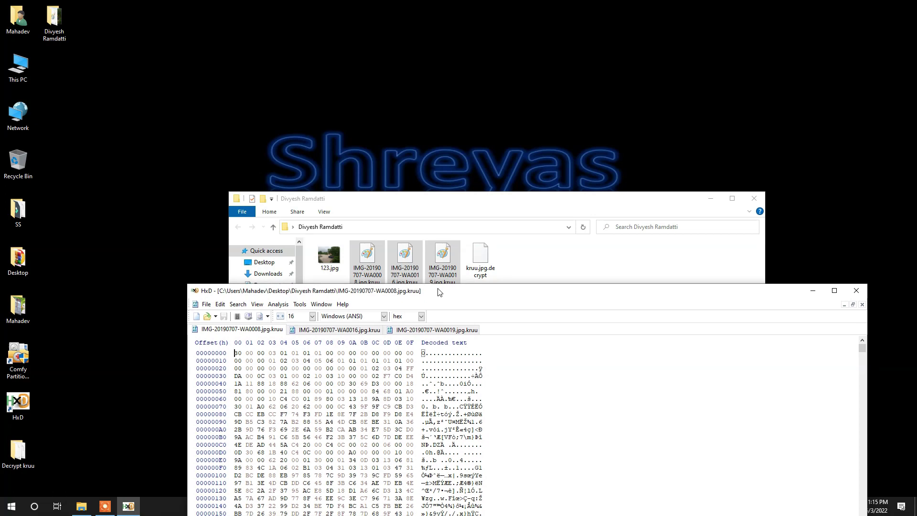
Start a file concatenation for the second encrypted image, listing kruu.jpg.decrypt first and IMG-20190707-WA0016.jpg.kruu second.
left_click(332, 335)
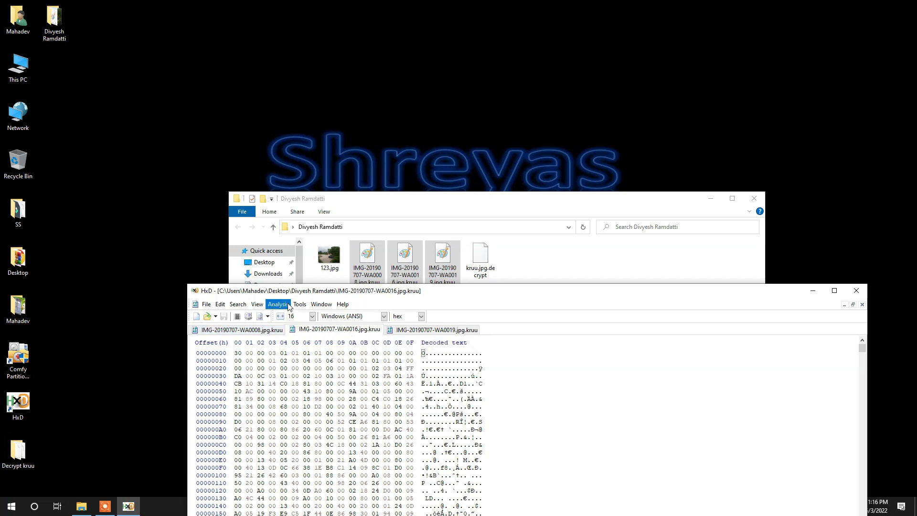
left_click(301, 306)
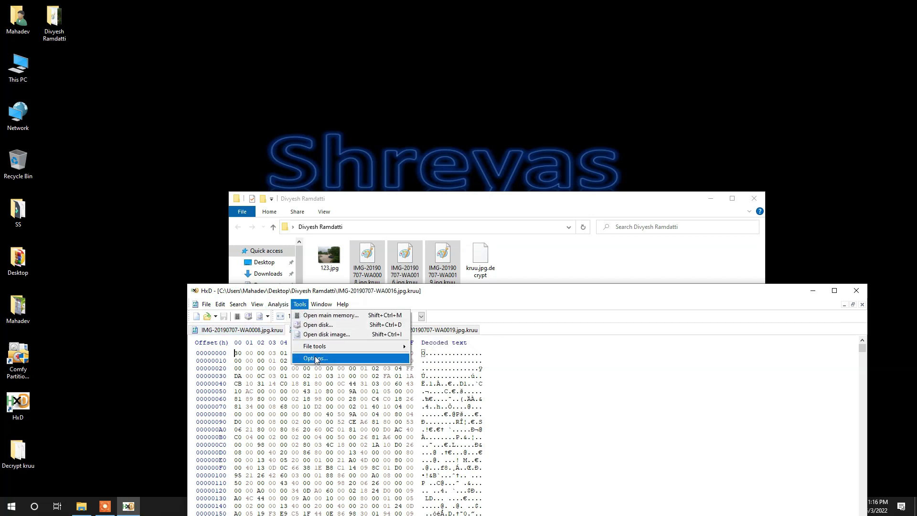
mouse_move(324, 347)
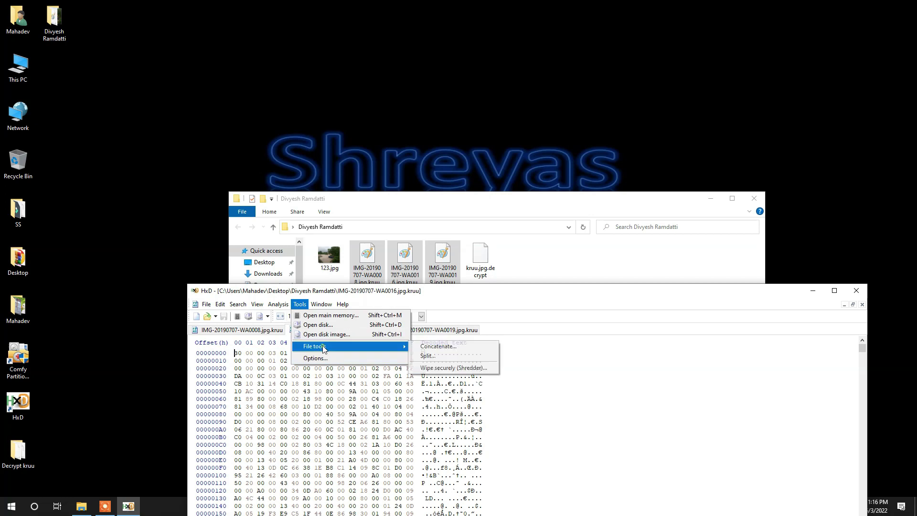
left_click(448, 351)
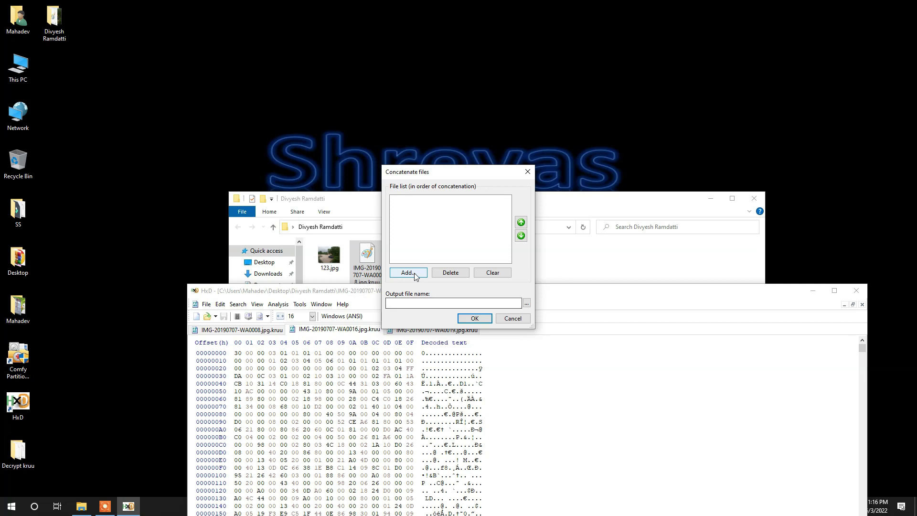
left_click(415, 276)
double_click(504, 316)
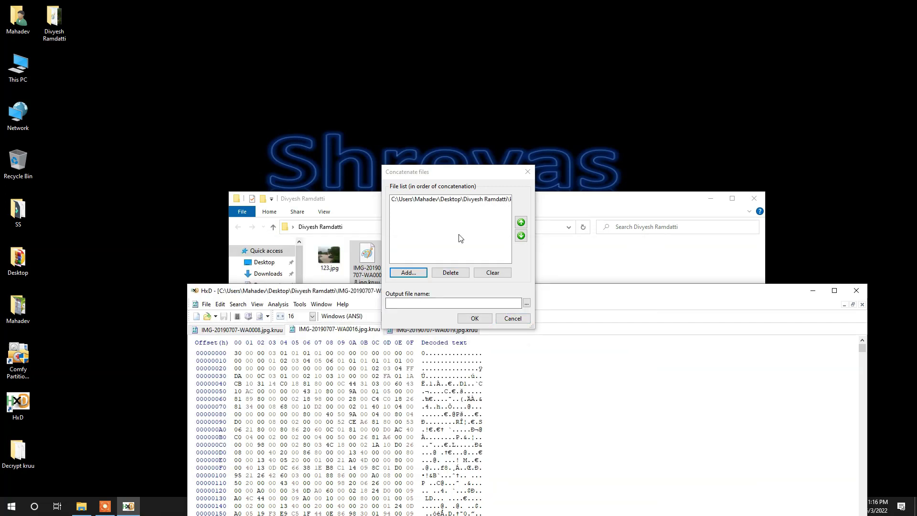
left_click(409, 273)
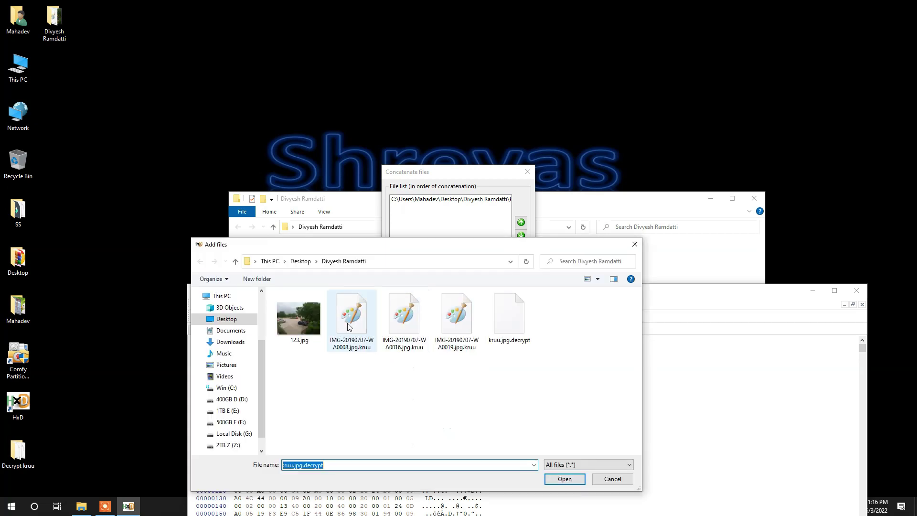
left_click(403, 308)
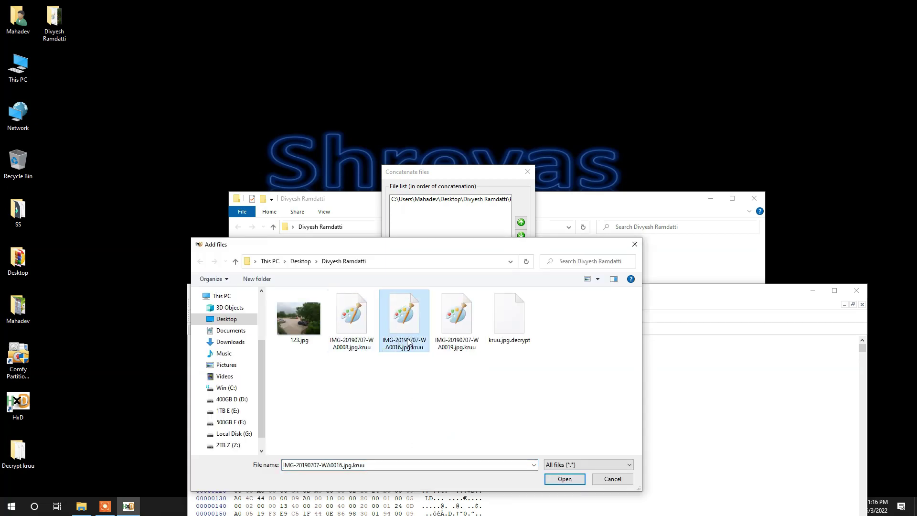
left_click(564, 479)
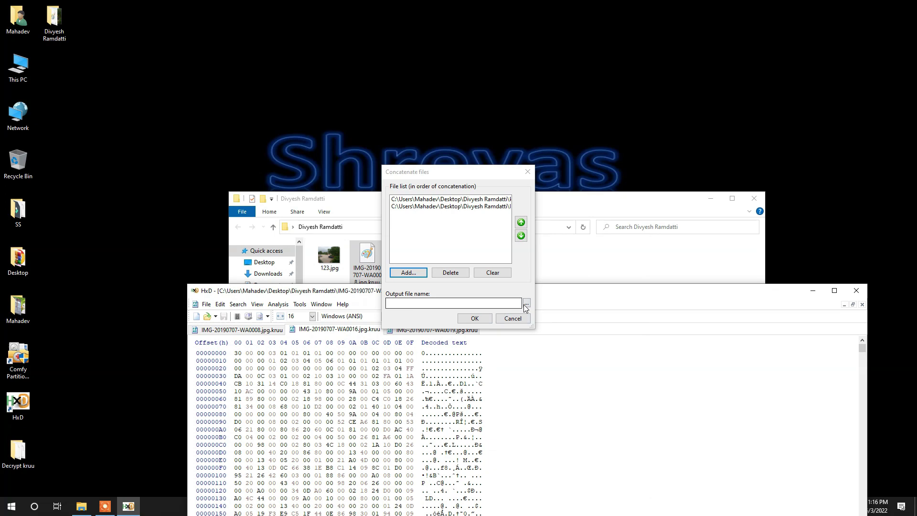
Set the concatenation output to 456.jpg in the encrypted images' folder and run it.
left_click(527, 304)
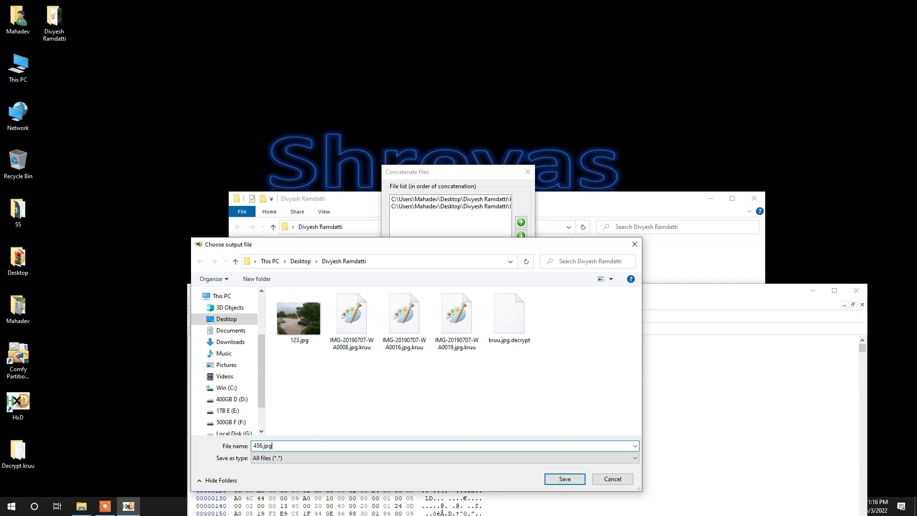
left_click(566, 478)
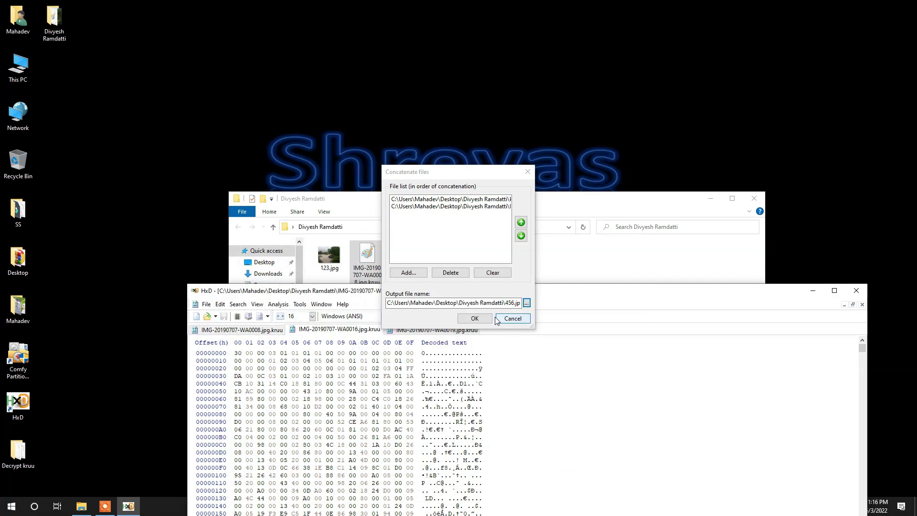
left_click(475, 319)
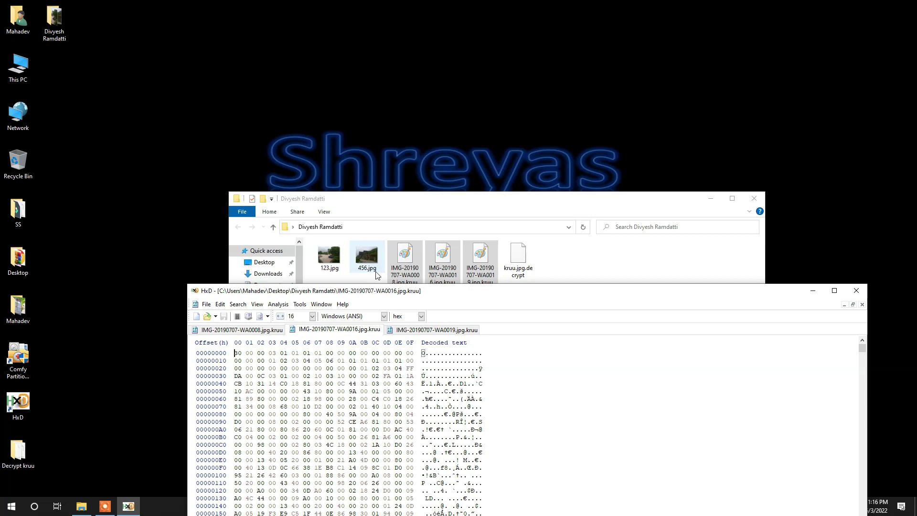
Start a file concatenation for the third encrypted image, listing kruu.jpg.decrypt first and IMG-20190707-WA0019.jpg.kruu second.
left_click(454, 334)
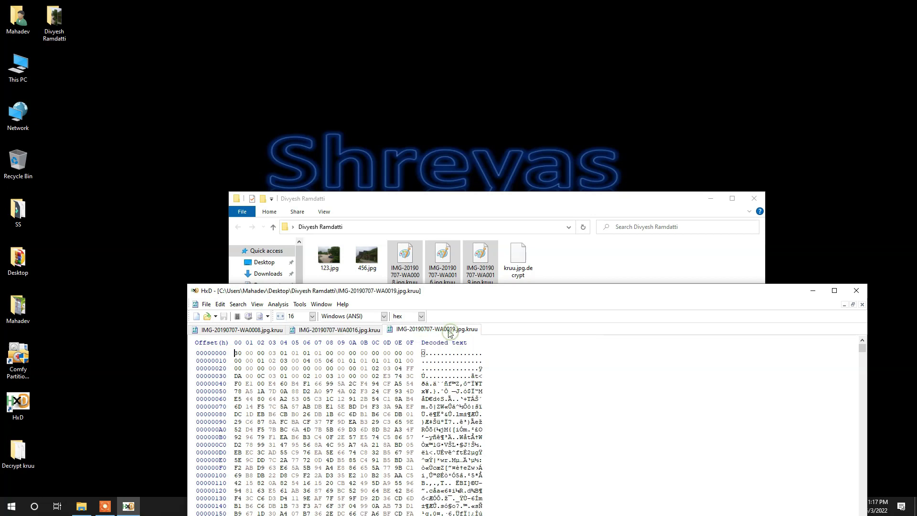
left_click(300, 305)
mouse_move(334, 349)
left_click(439, 348)
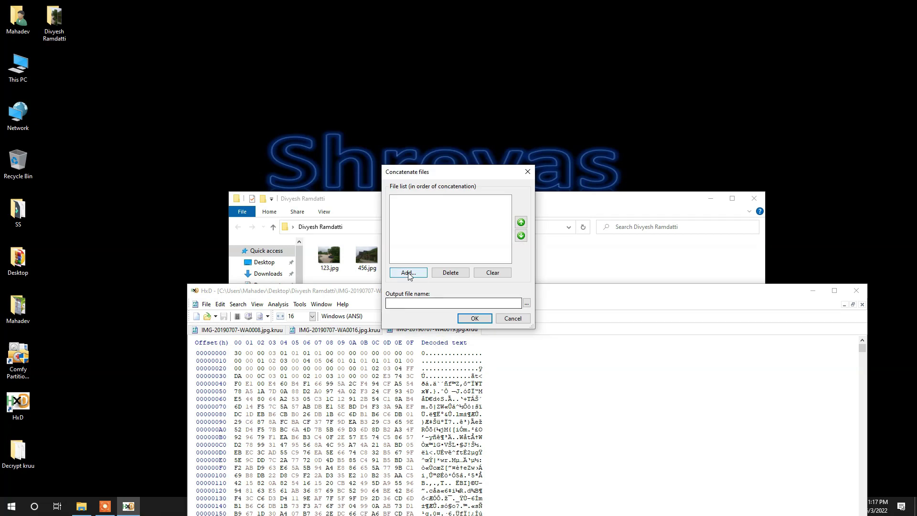
left_click(409, 274)
double_click(562, 313)
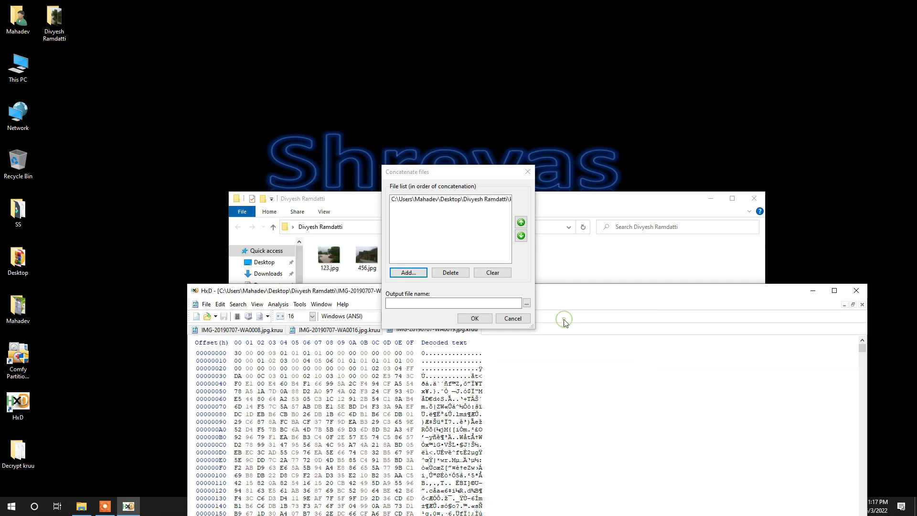
left_click(409, 273)
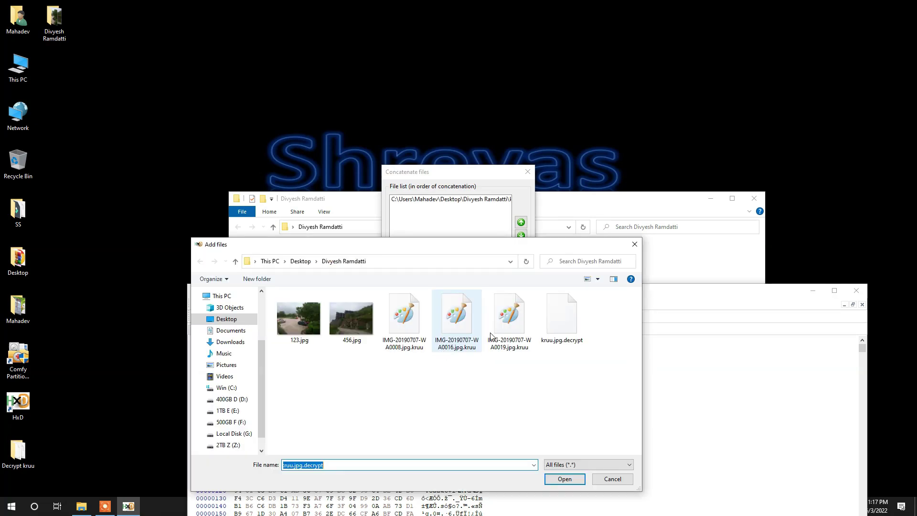
left_click(509, 318)
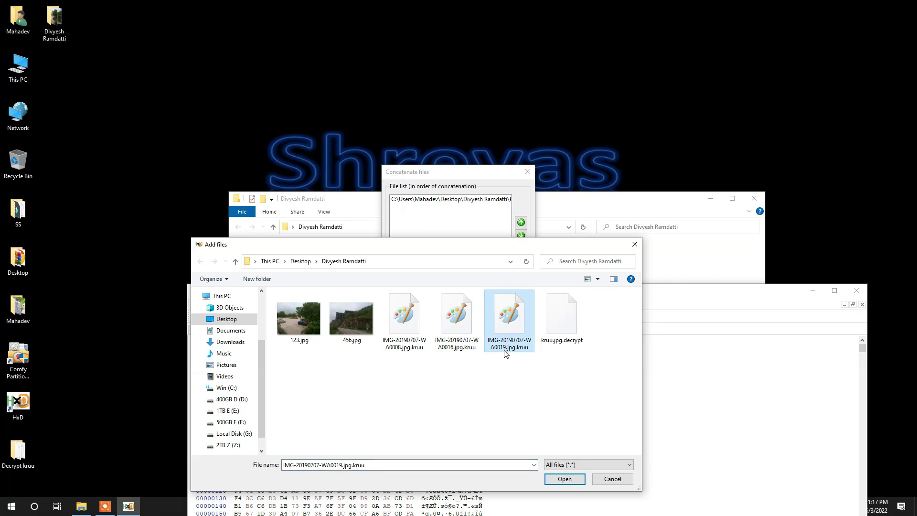
double_click(512, 325)
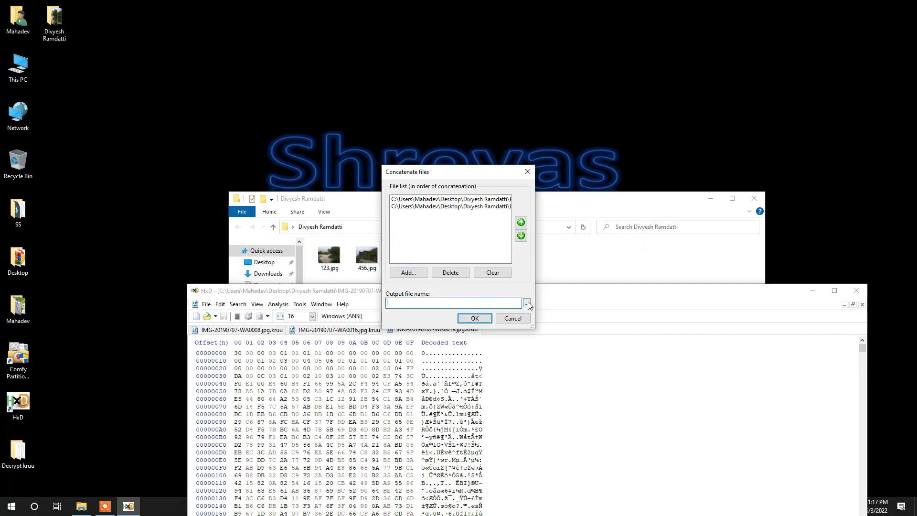
Set the concatenation output to 789.jpg in the encrypted images' folder and run it.
left_click(527, 303)
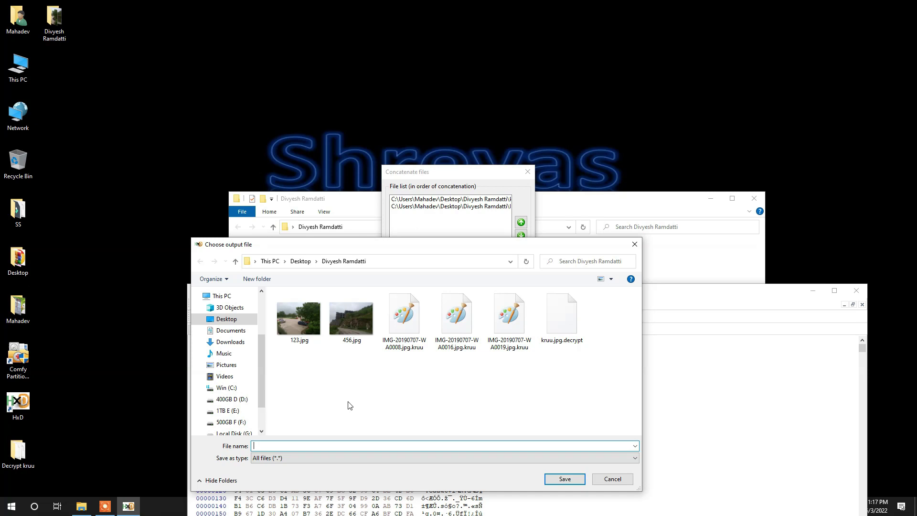
type("789.jpg")
left_click(567, 480)
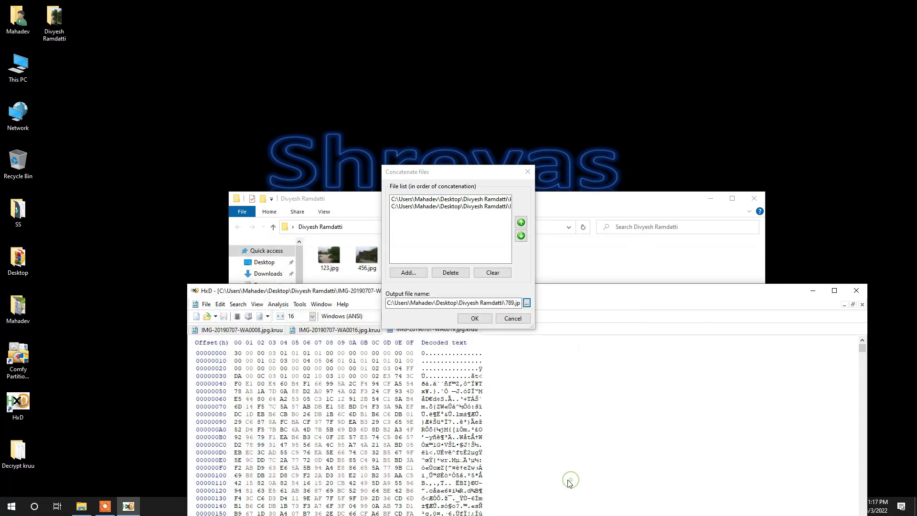
left_click(473, 318)
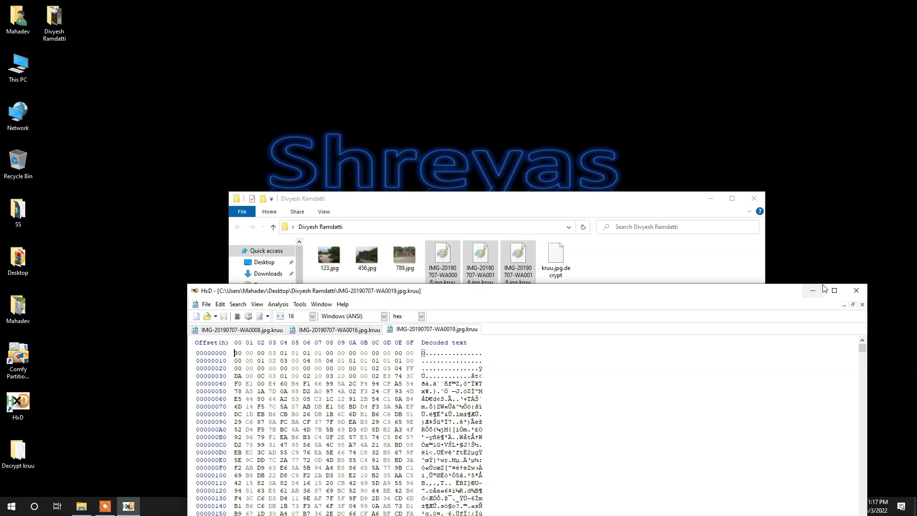
Close HxD and clear the file selection in the images' folder.
left_click_drag(493, 293, 546, 295)
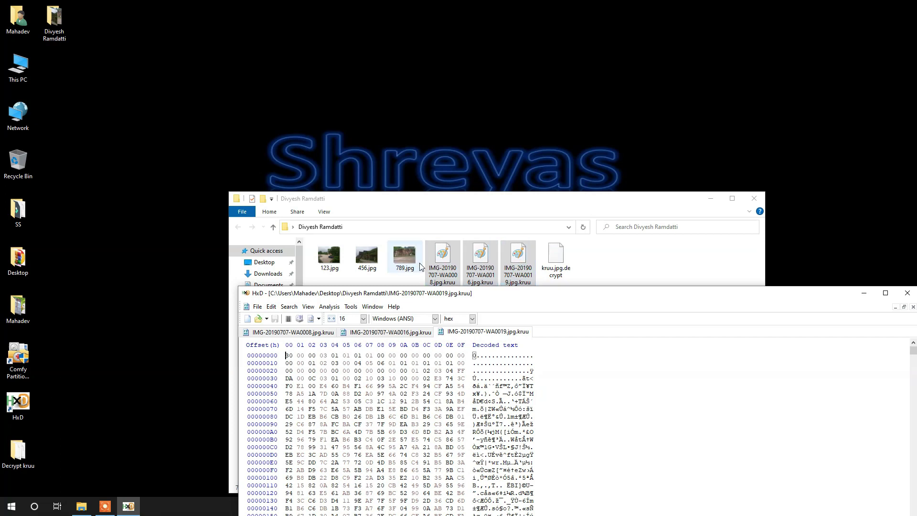
left_click(906, 296)
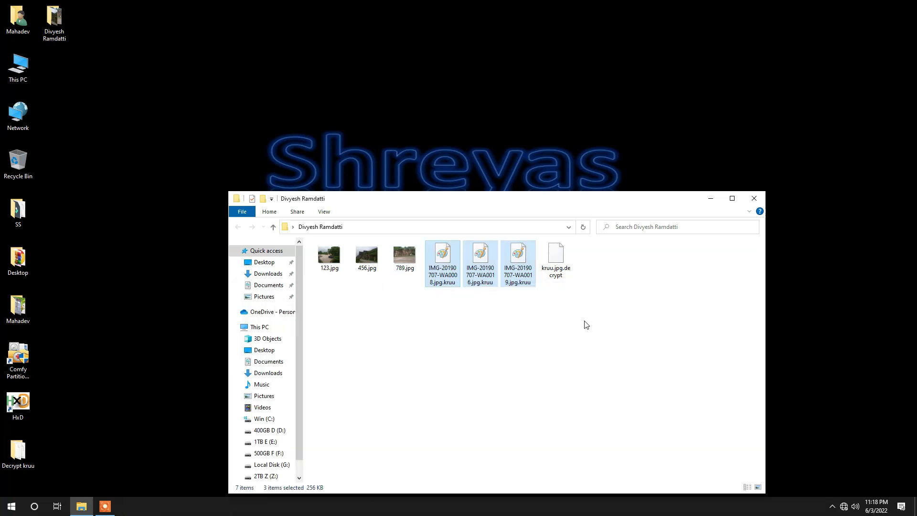
left_click(584, 325)
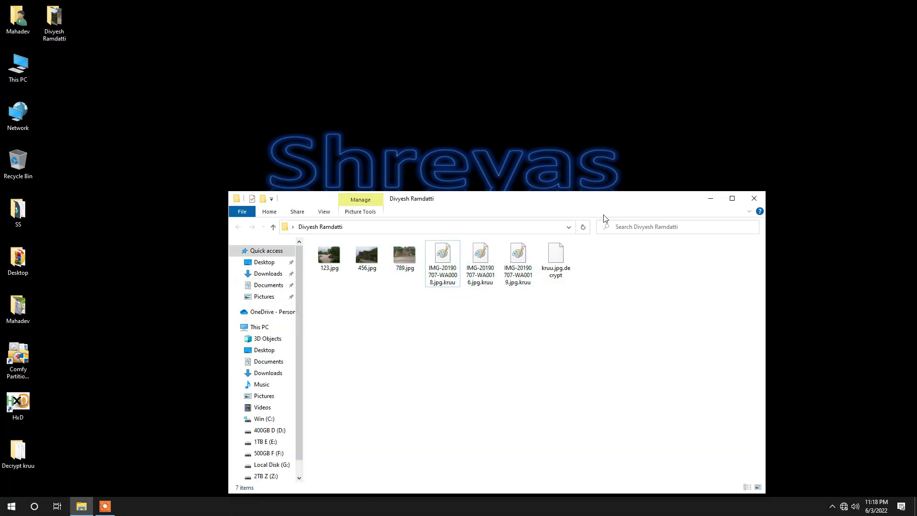
Open 123.jpg in Photos, browse through 456.jpg and 789.jpg and back to check the recovered images, and close the viewer.
left_click(327, 257)
left_click(366, 260)
left_click(394, 257)
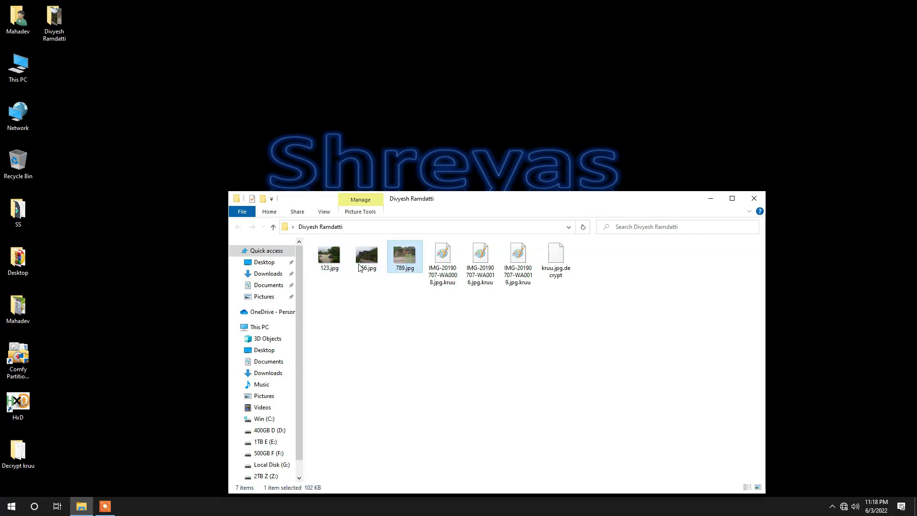
double_click(334, 256)
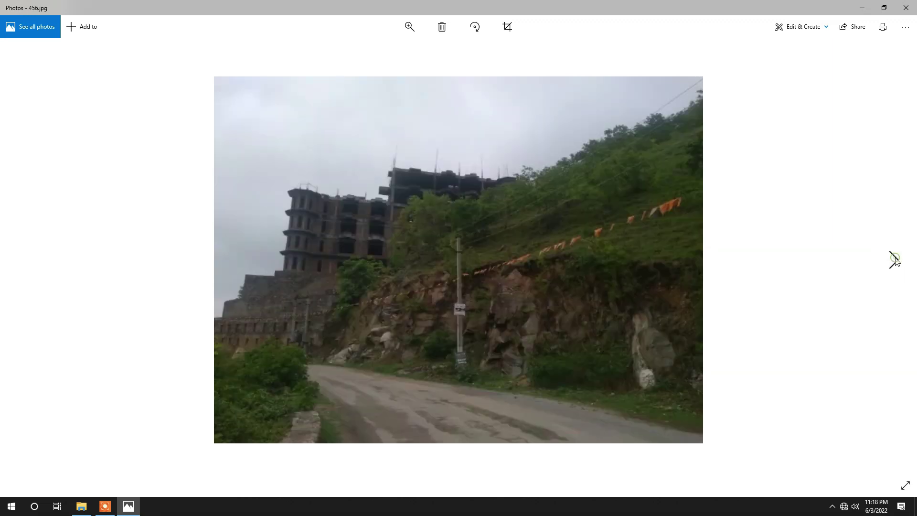
left_click(895, 260)
left_click(895, 260)
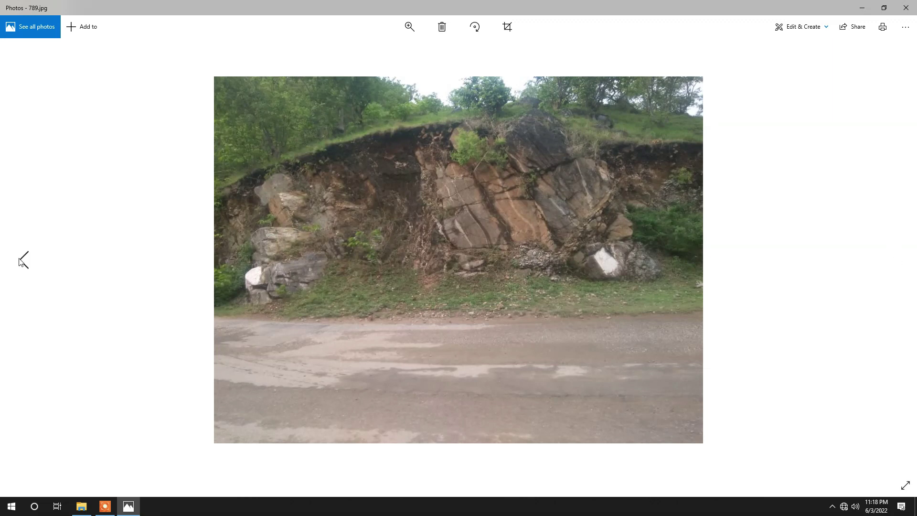
left_click(24, 265)
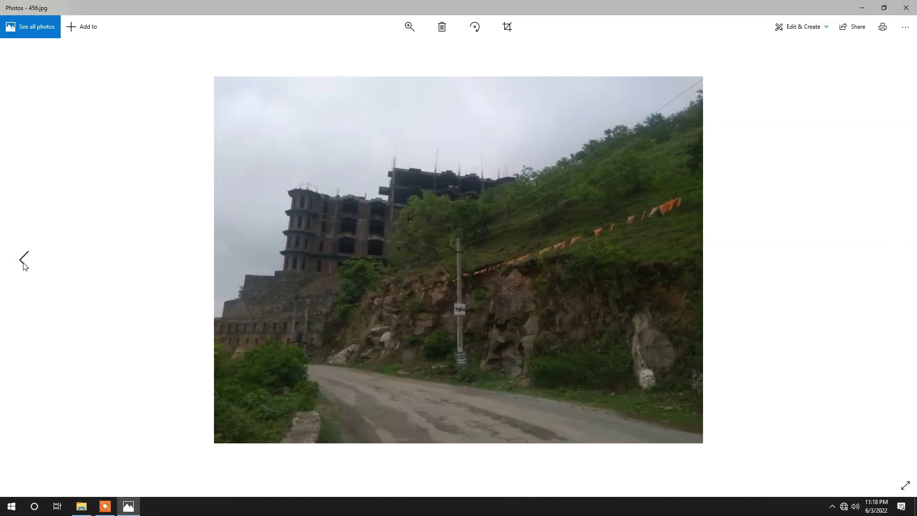
left_click(24, 265)
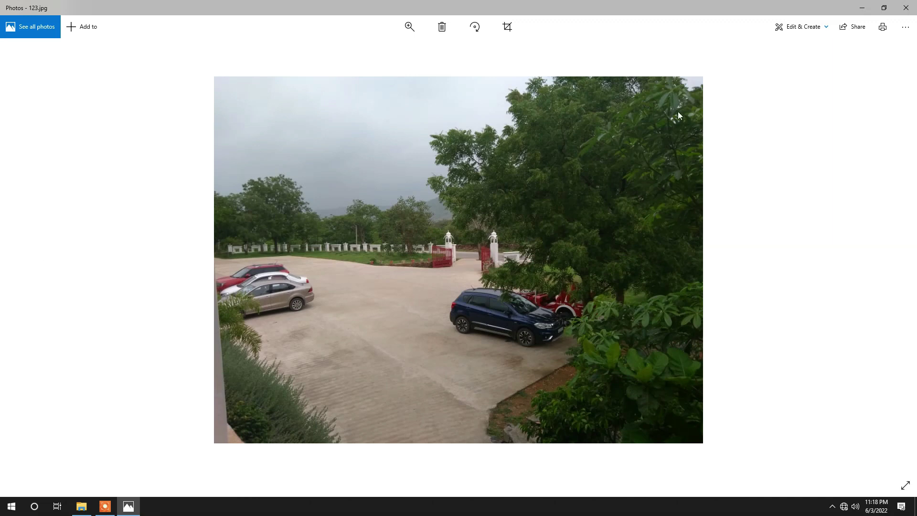
left_click(906, 8)
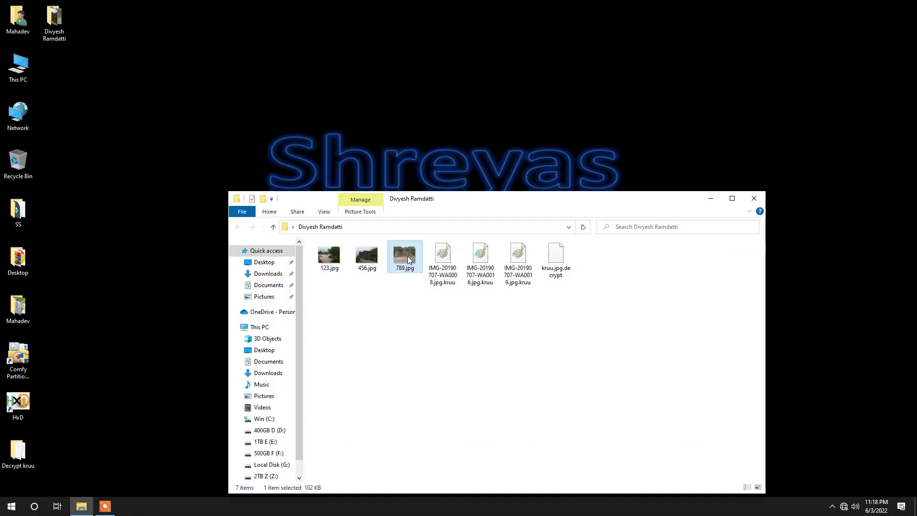
View 789.jpg directly from the folder, close it, and select the kruu.jpg.decrypt file.
double_click(408, 256)
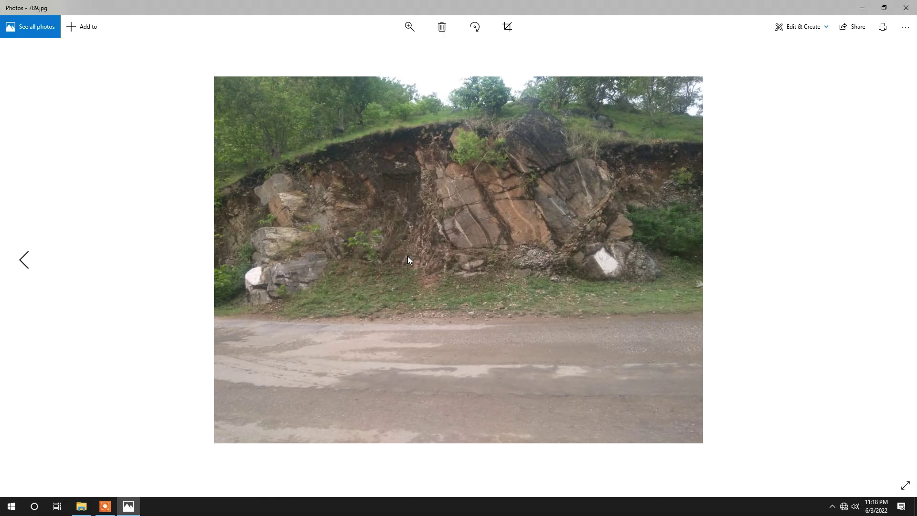
left_click(905, 8)
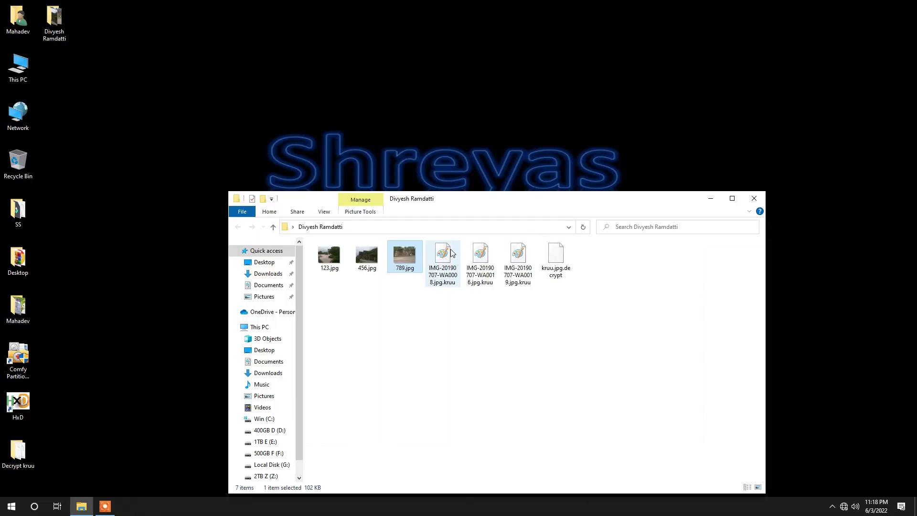
left_click(552, 269)
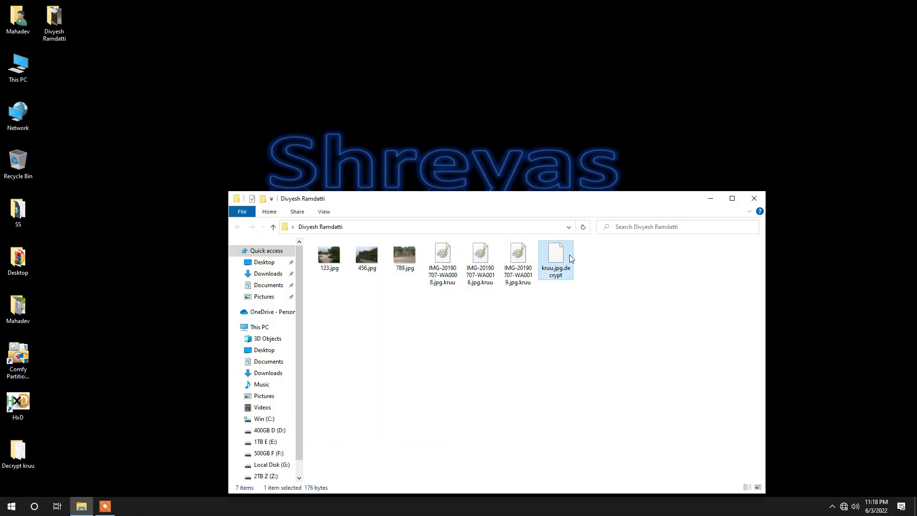